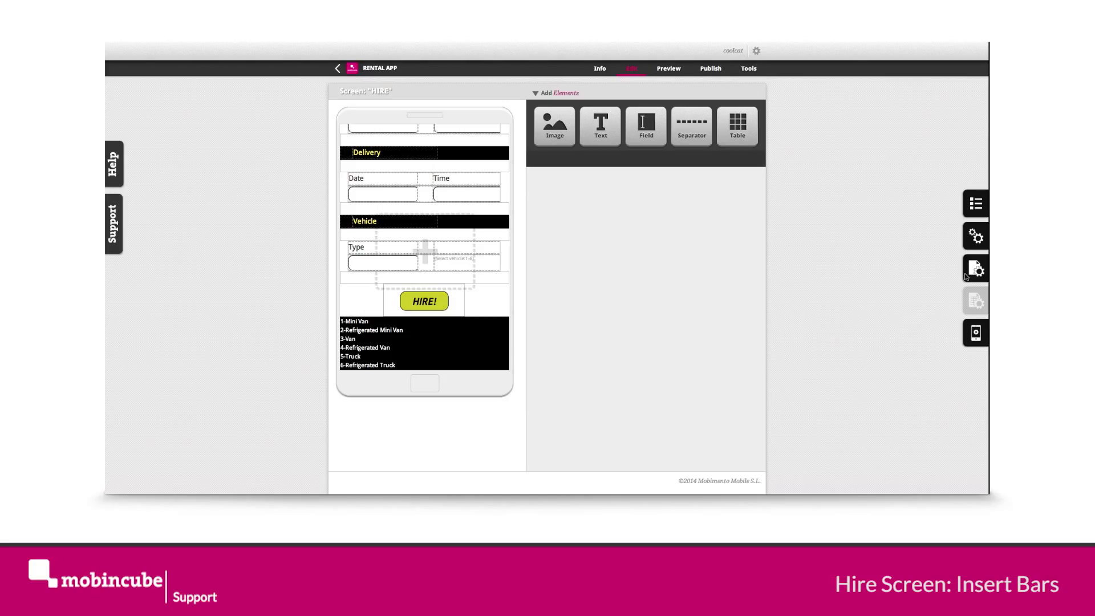
# Step: From Screen Properties' bar list, drag the vanRent HEADER BAR onto the top of the HIRE screen
pyautogui.click(969, 272)
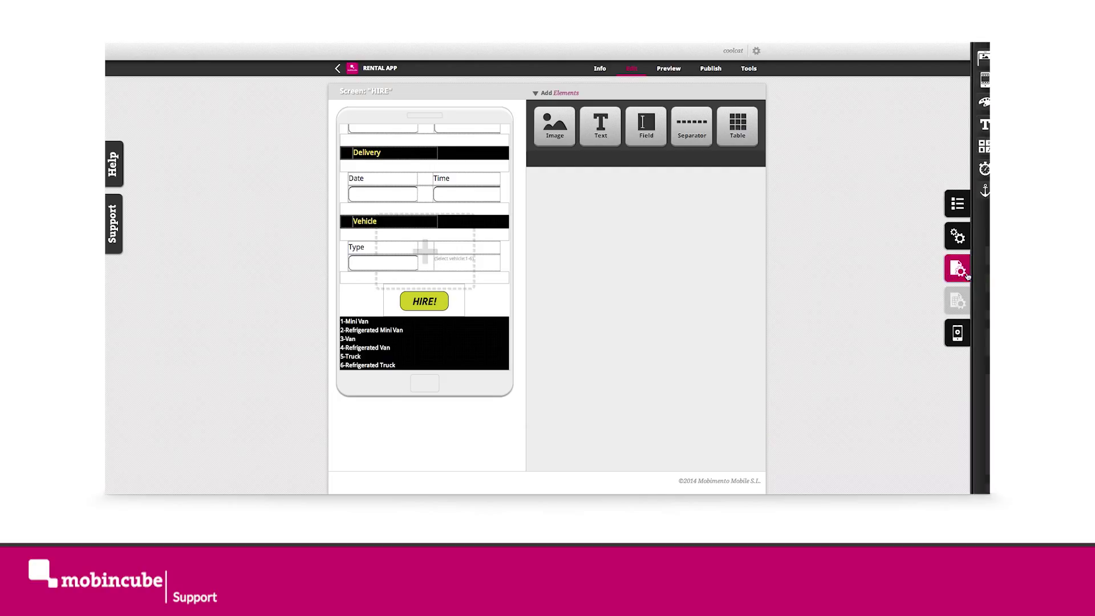
pyautogui.click(980, 82)
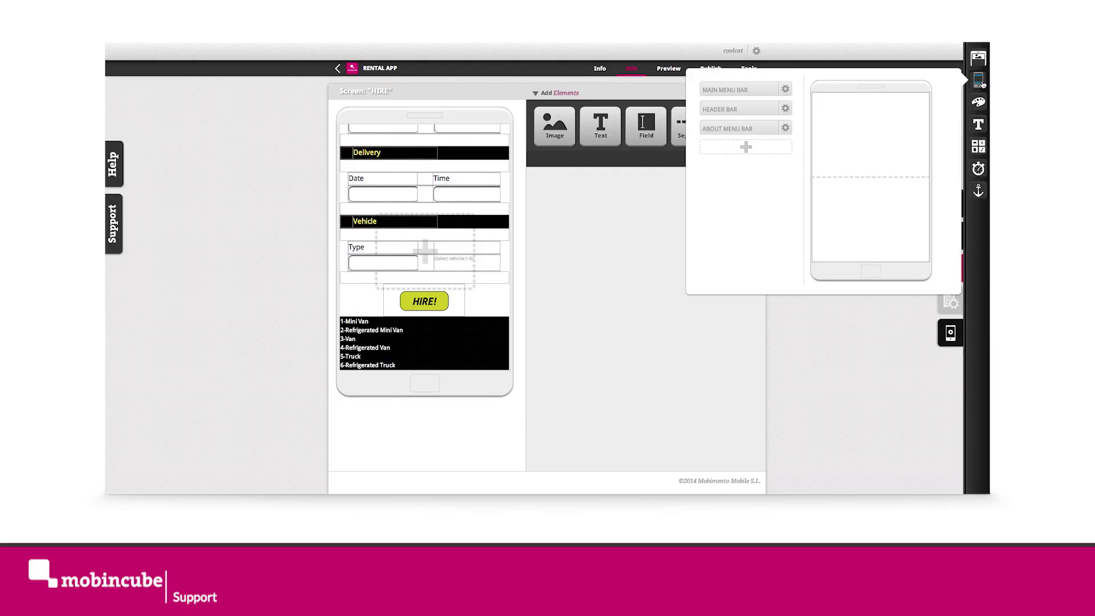
pyautogui.moveTo(728, 108)
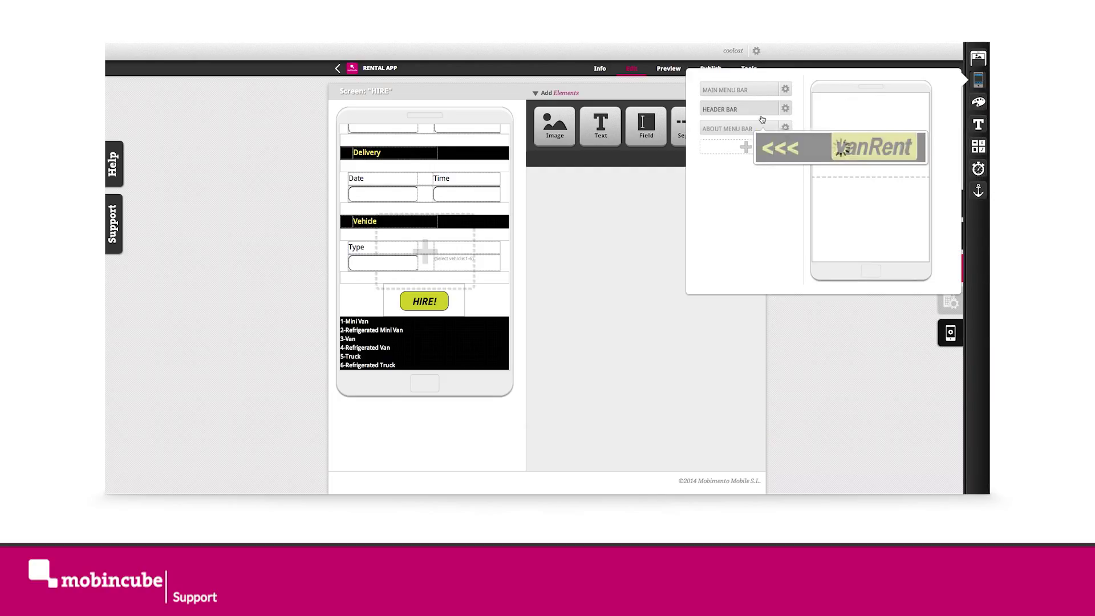
pyautogui.moveTo(761, 117); pyautogui.dragTo(883, 107)
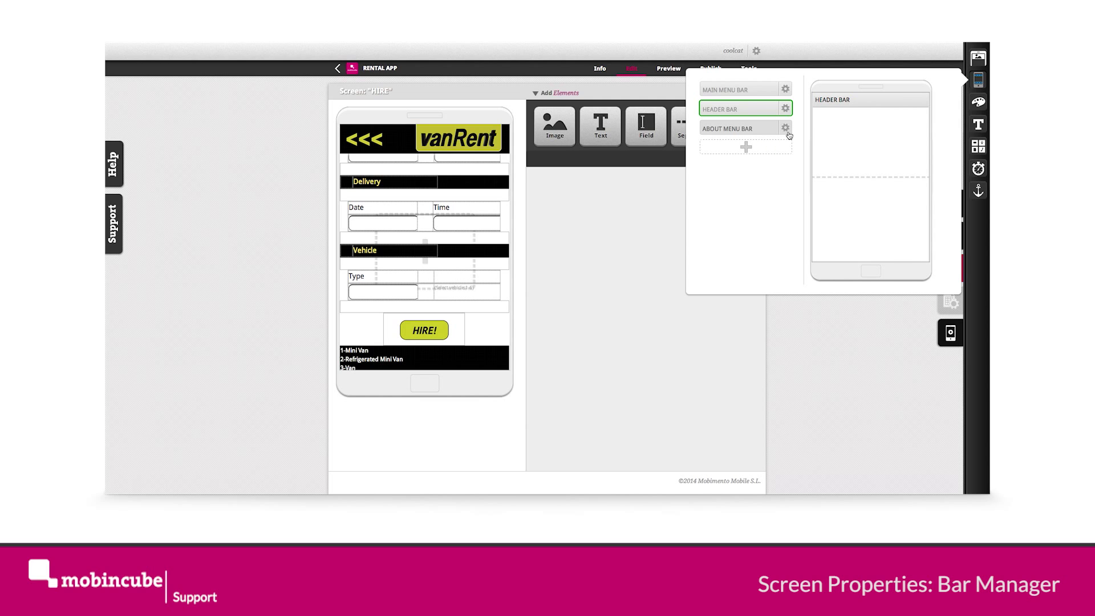
# Step: Duplicate ABOUT MENU BAR and rename the copy HIRE MENU BAR
pyautogui.click(788, 134)
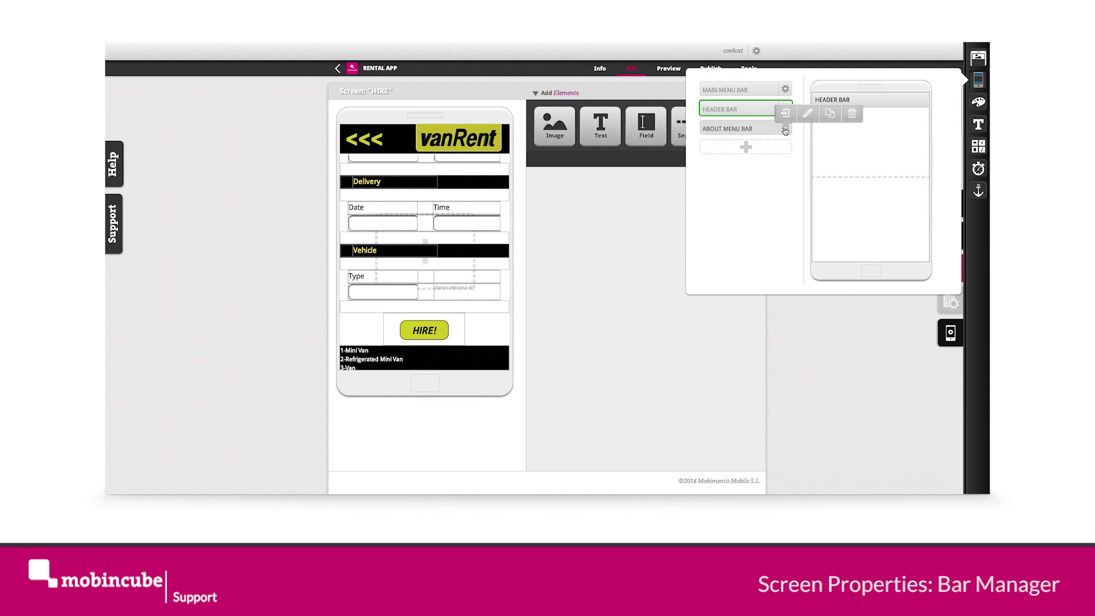
pyautogui.click(835, 120)
pyautogui.moveTo(731, 148)
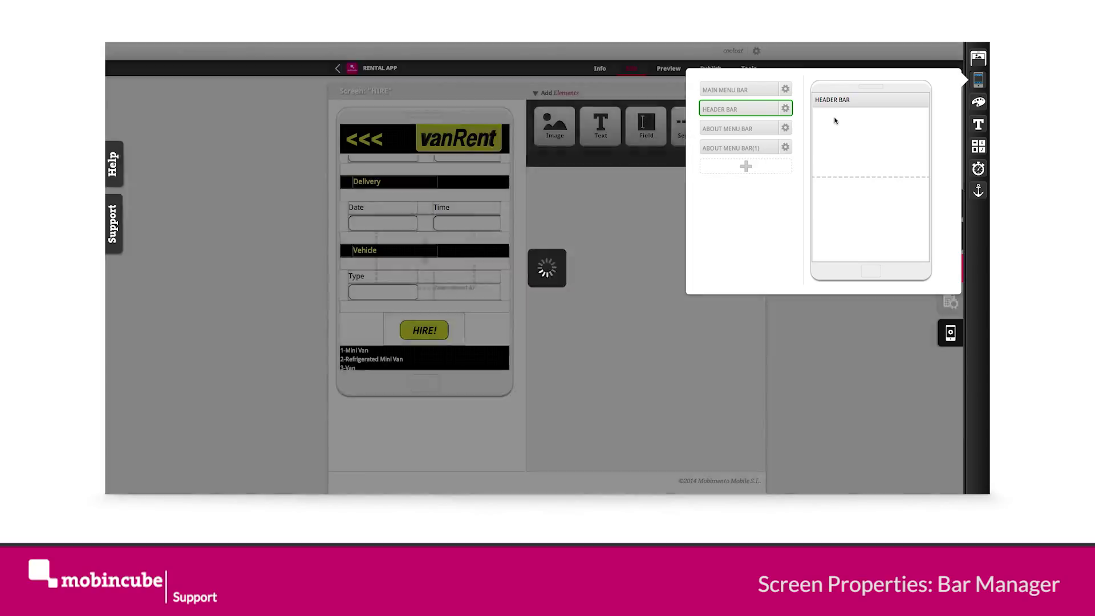
pyautogui.doubleClick(756, 150)
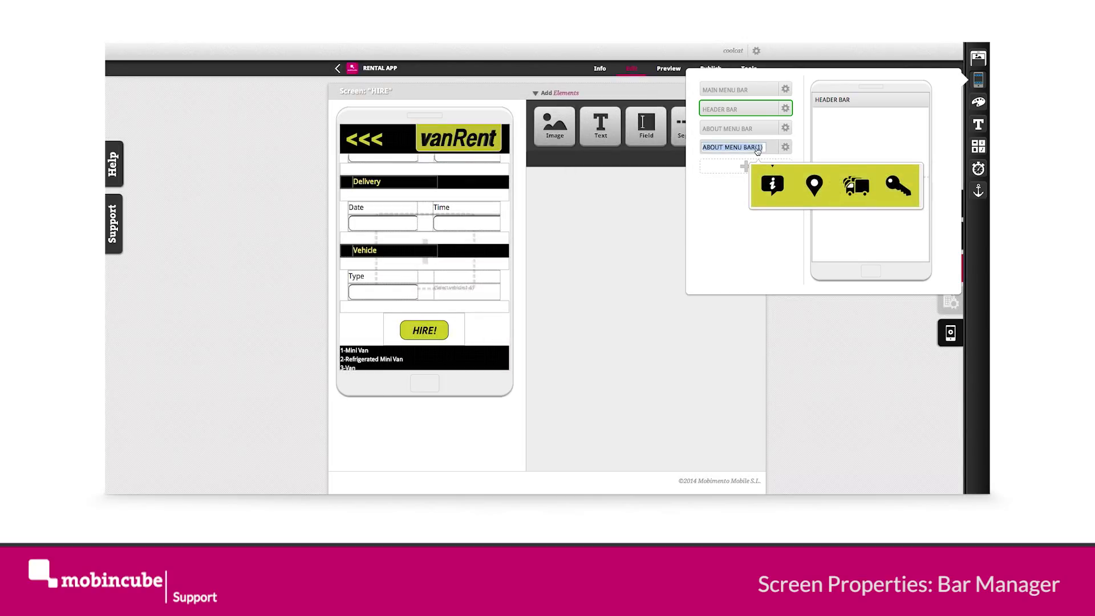
pyautogui.write('HIRE')
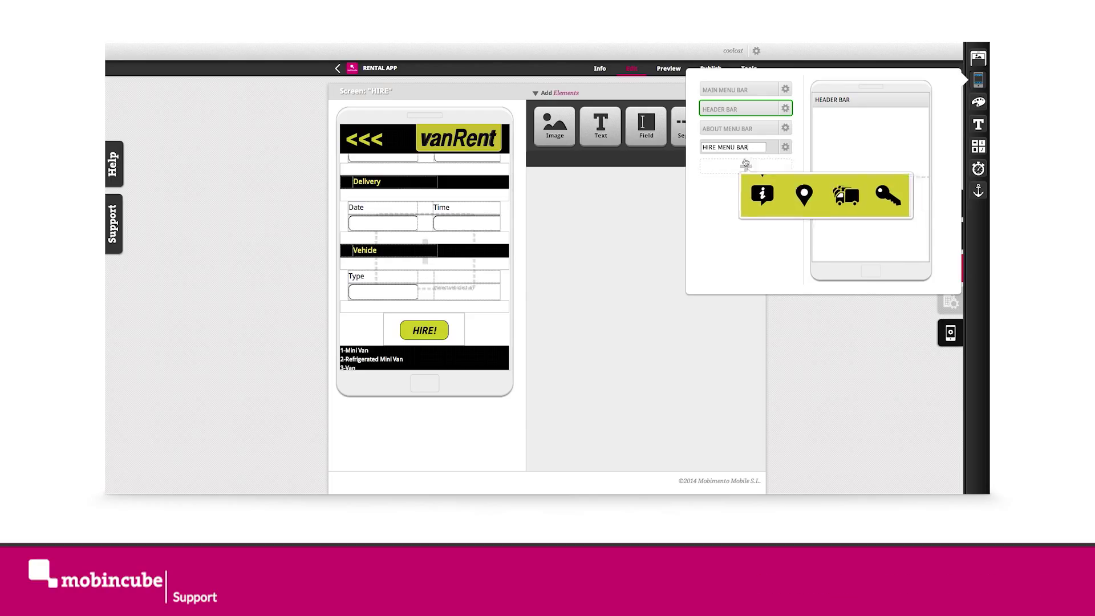
pyautogui.press('Return')
pyautogui.click(784, 149)
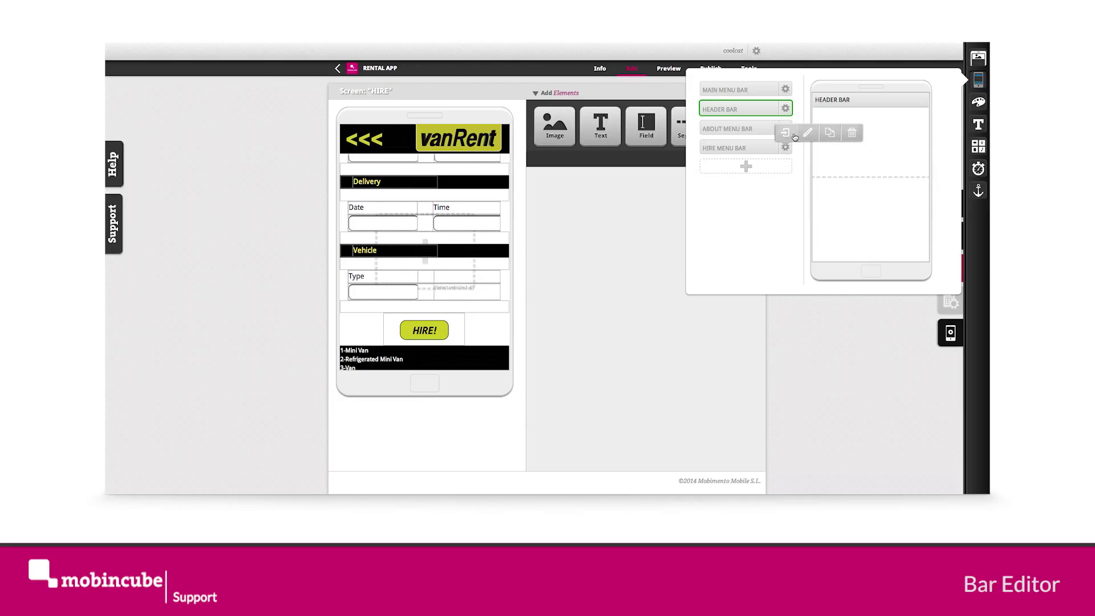
# Step: Open HIRE MENU BAR in the bar editor and give its info icon the other info image
pyautogui.click(785, 133)
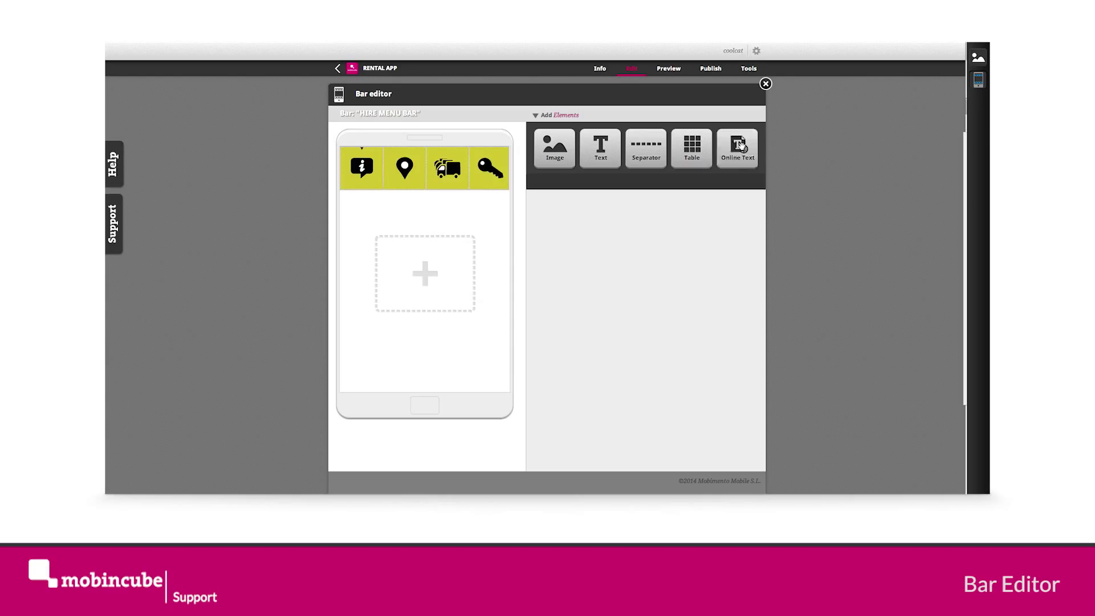
pyautogui.click(372, 177)
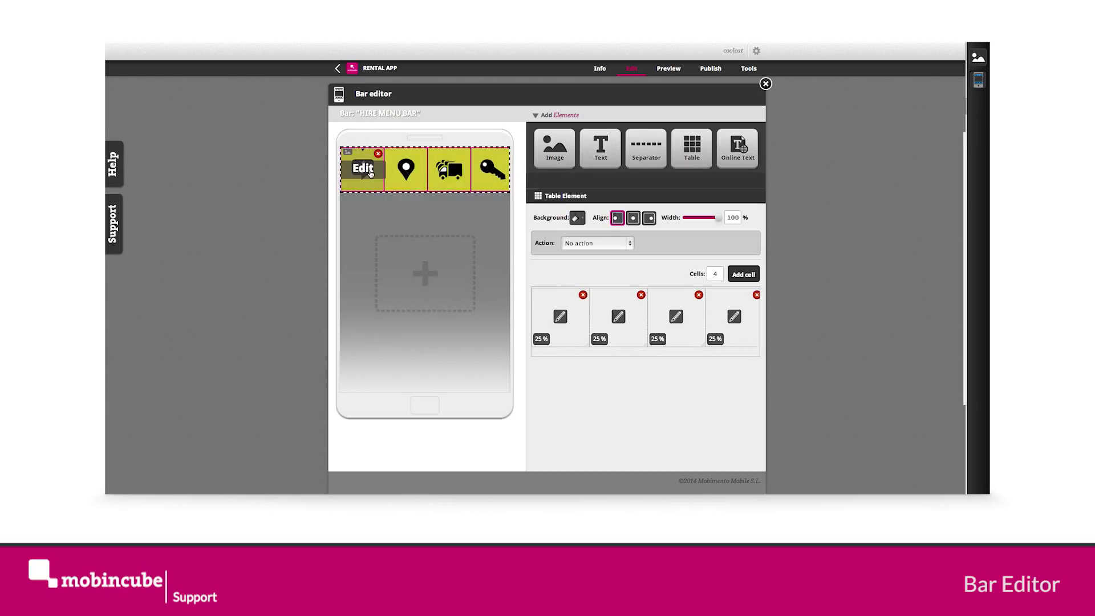
pyautogui.click(367, 169)
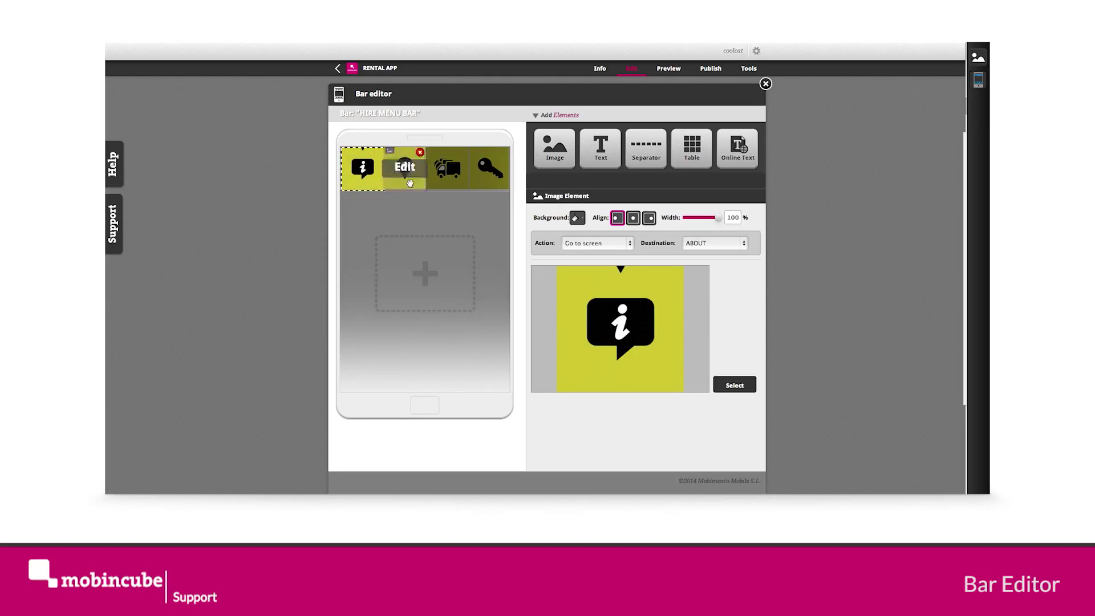
pyautogui.click(732, 386)
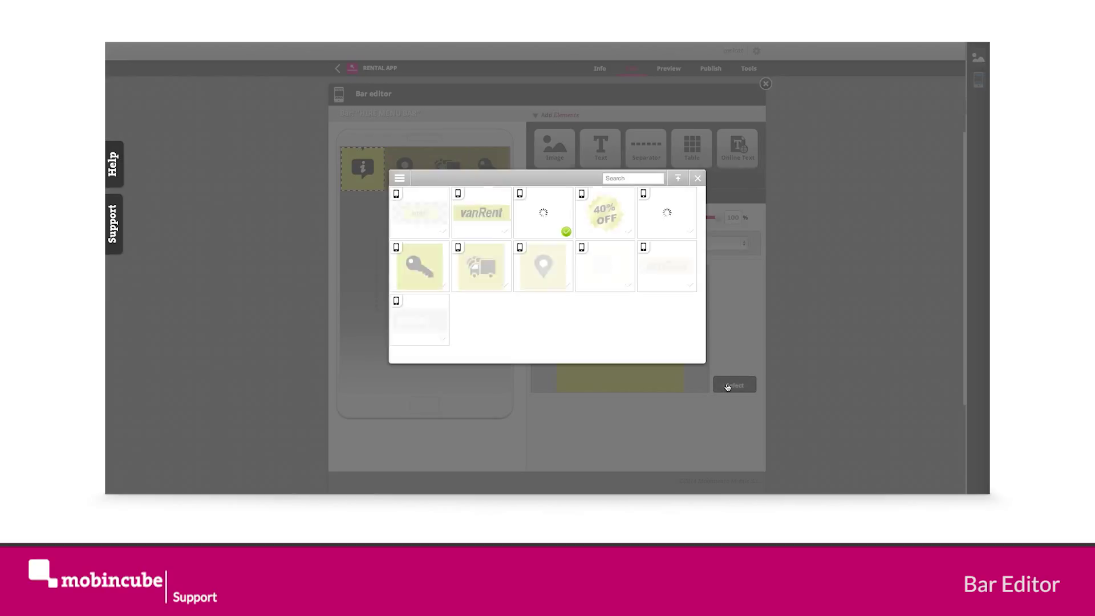
pyautogui.click(606, 267)
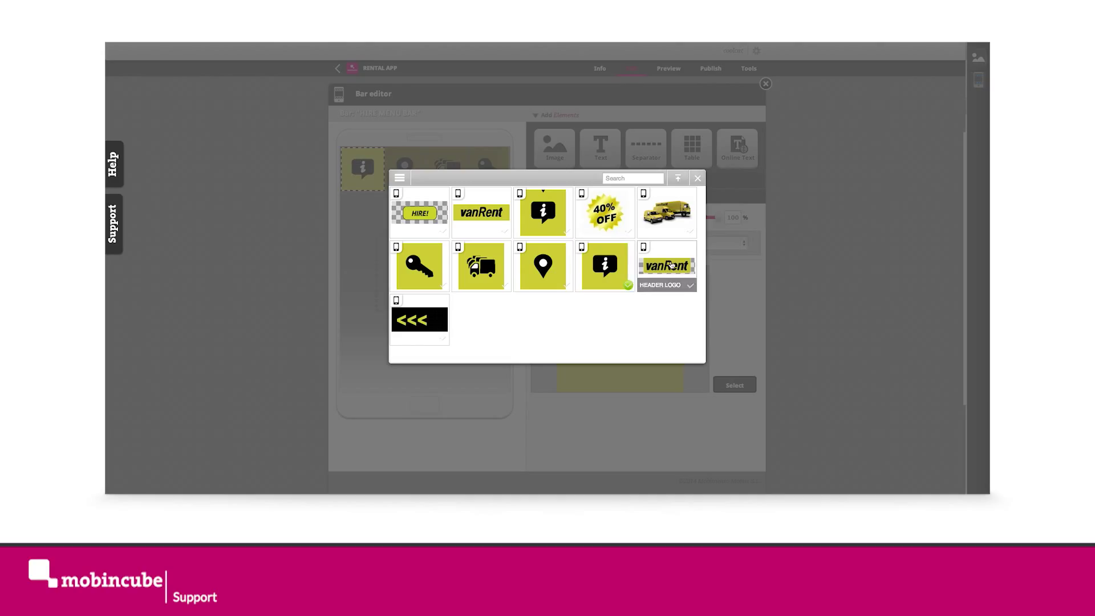
pyautogui.click(694, 180)
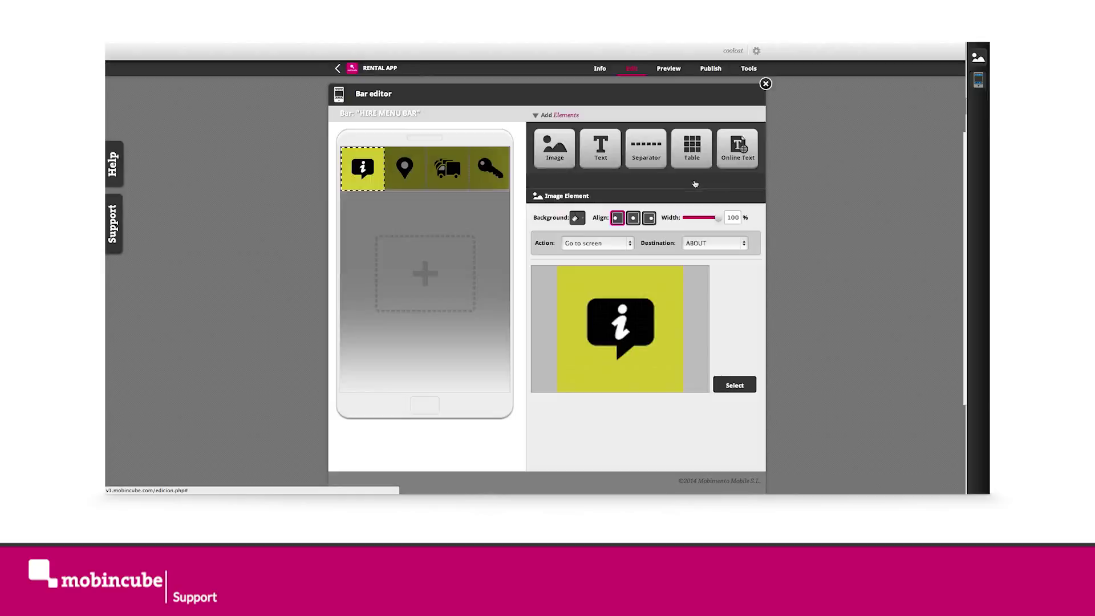
# Step: Edit the key icon cell and bring up its image gallery
pyautogui.click(505, 186)
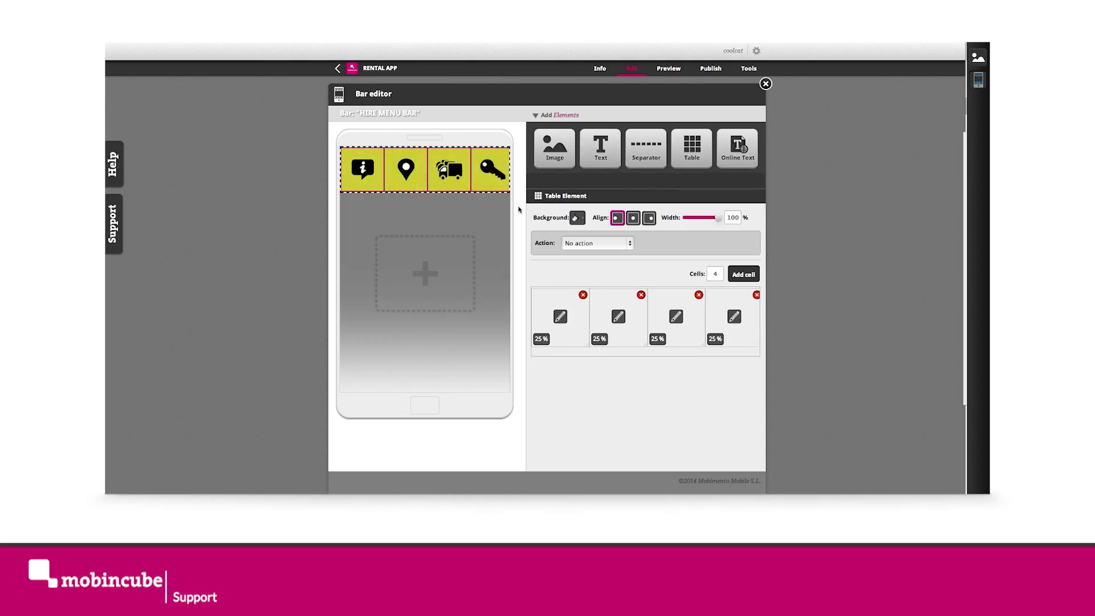
pyautogui.click(486, 178)
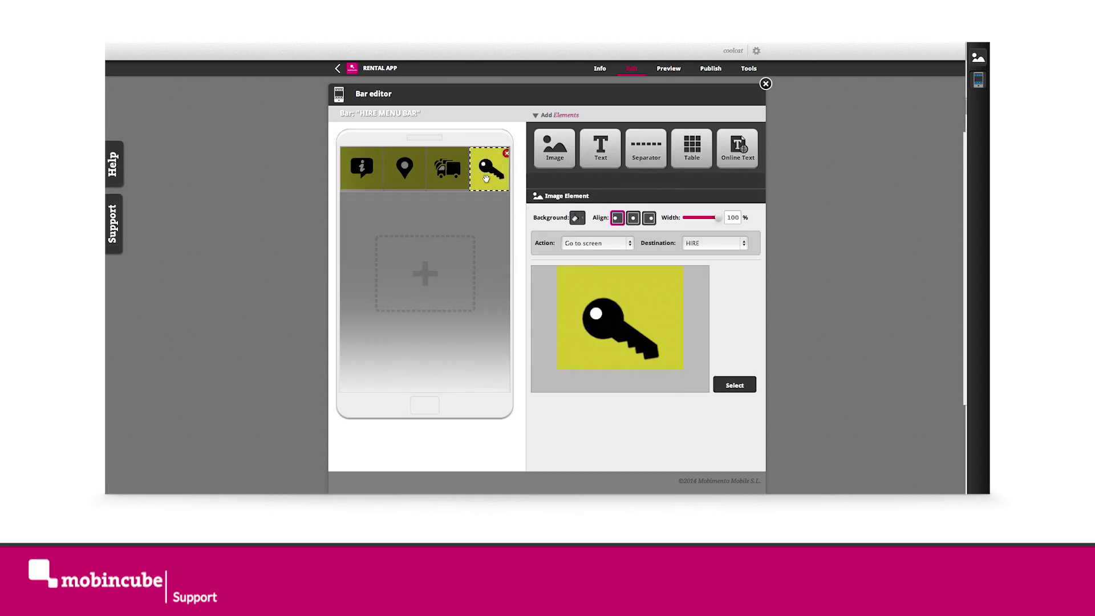
pyautogui.click(719, 387)
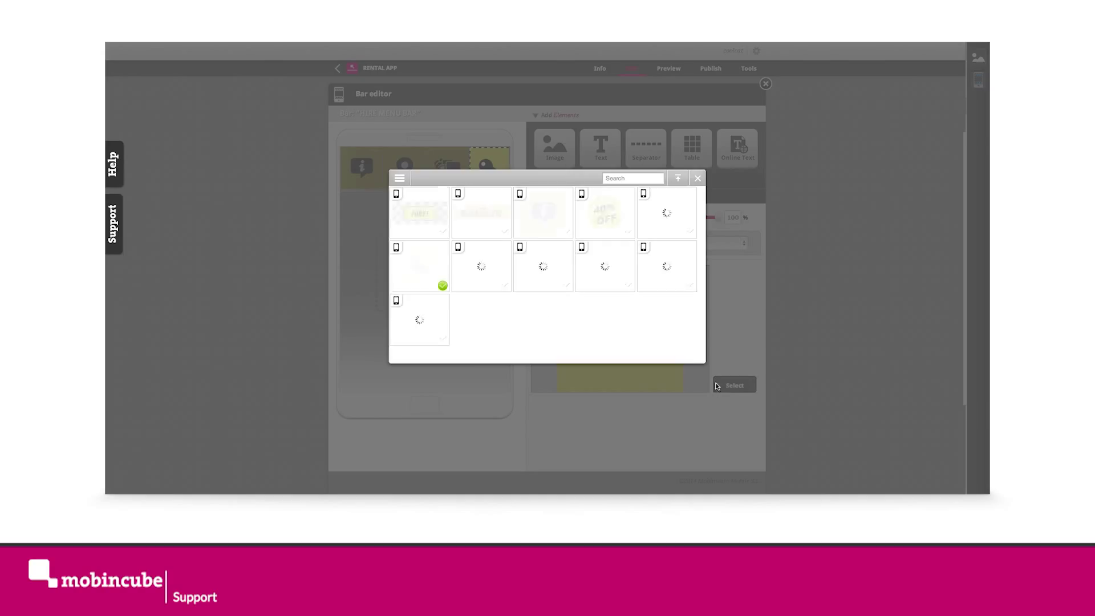
# Step: Start an image upload and choose Img2354577.png from the menu navegacion folder
pyautogui.click(676, 181)
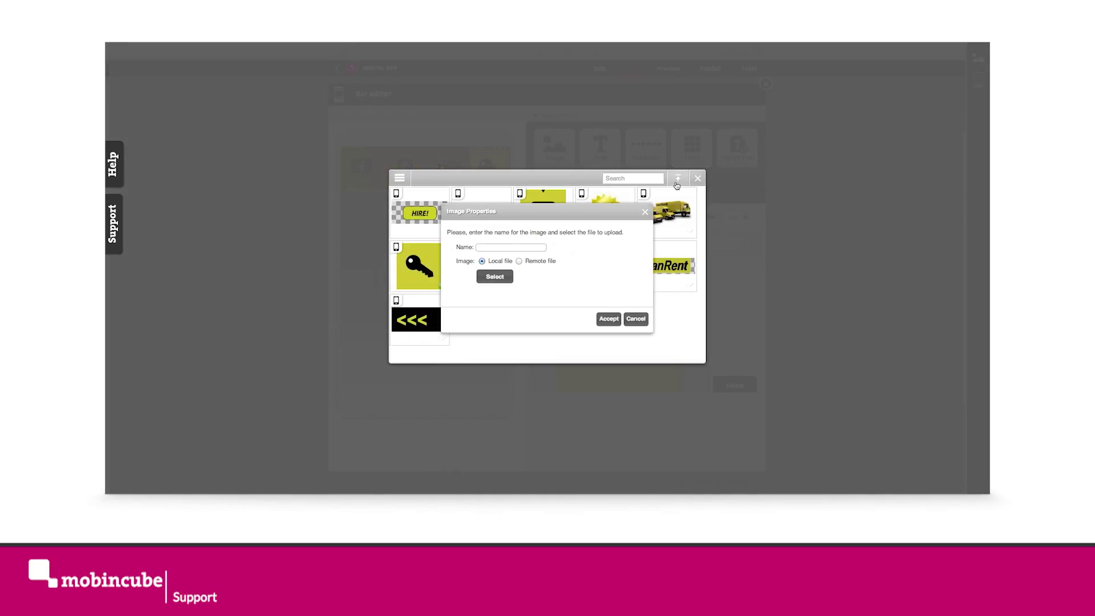
pyautogui.click(492, 285)
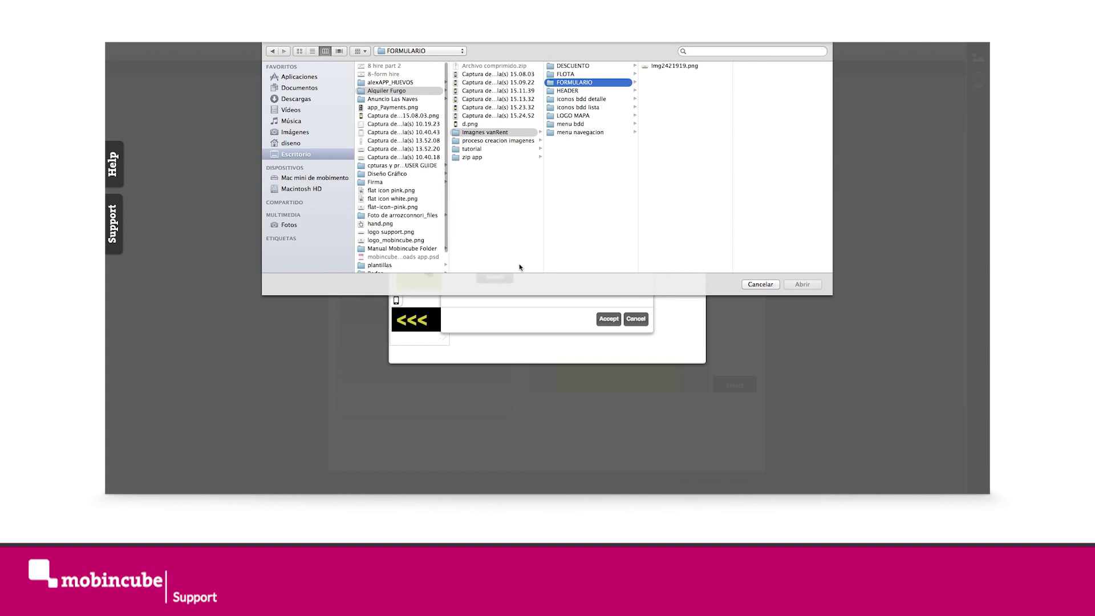
pyautogui.click(574, 131)
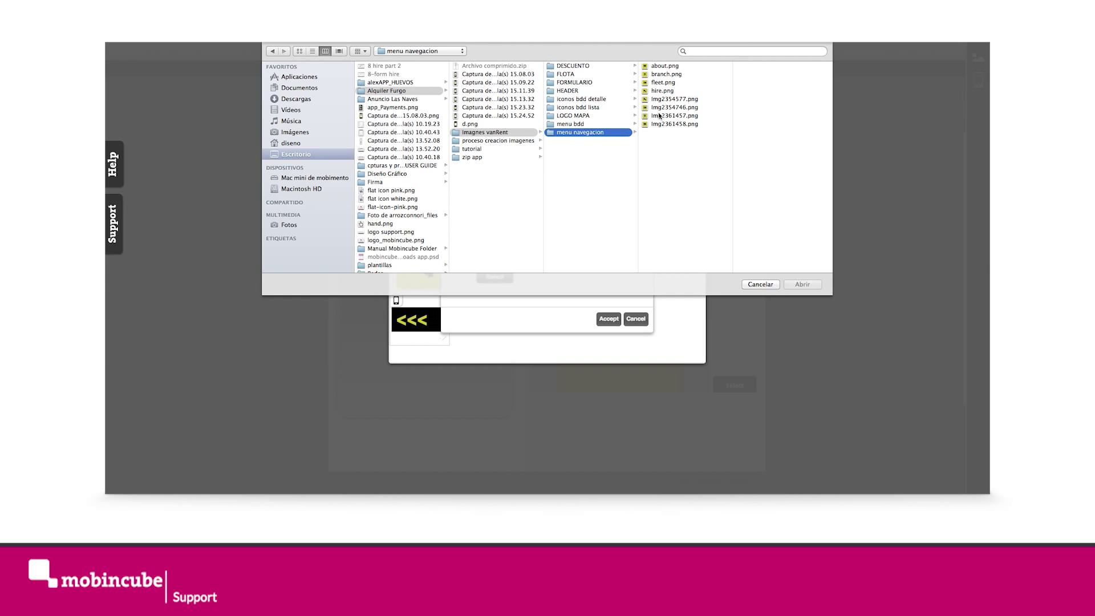
pyautogui.click(656, 95)
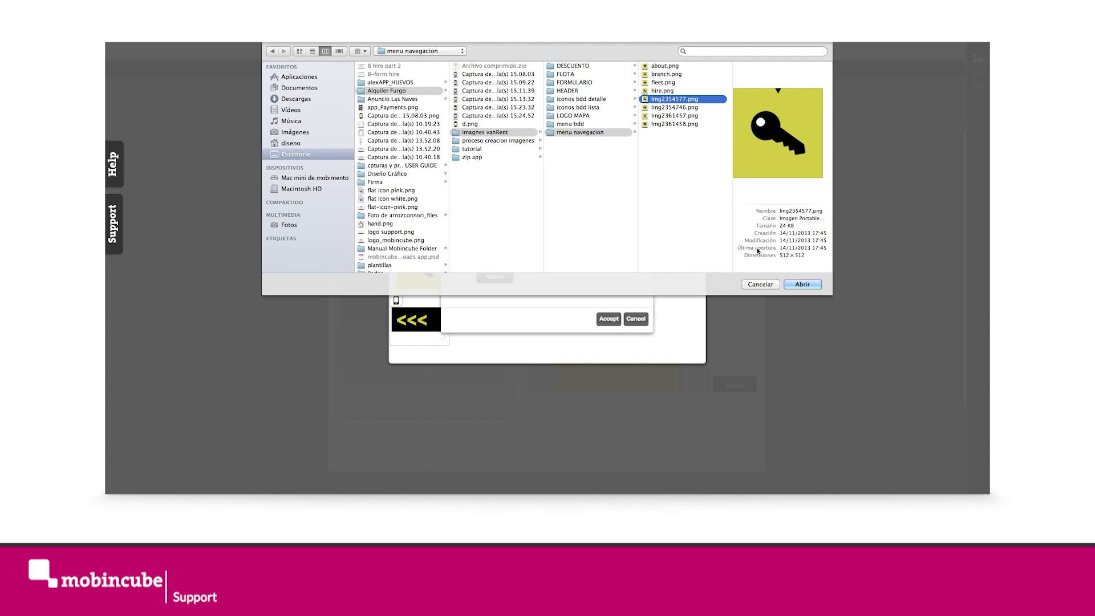
pyautogui.click(796, 283)
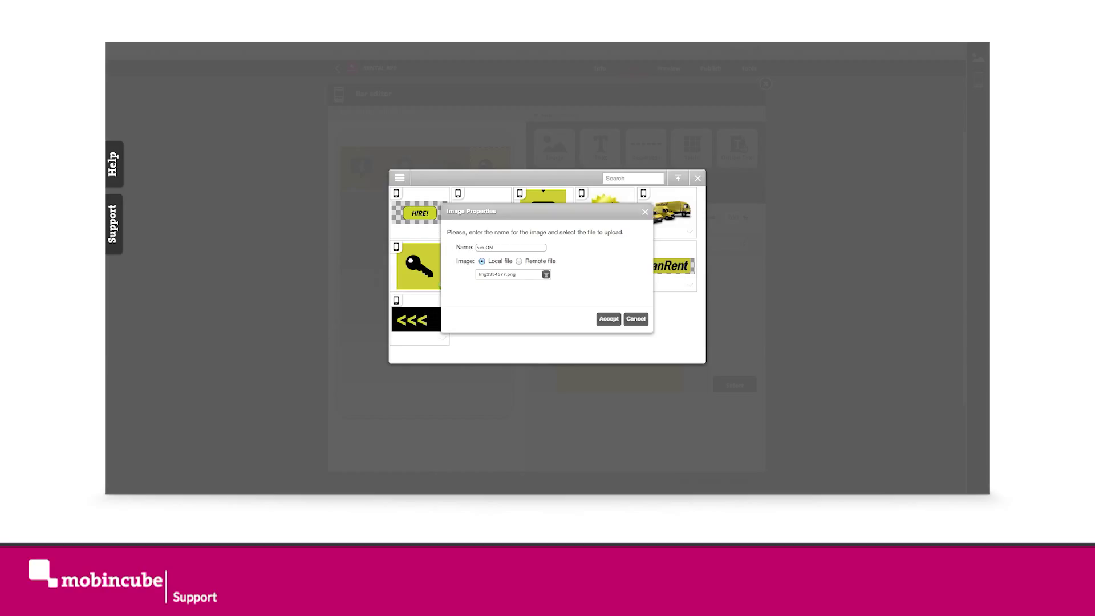
# Step: Accept the hire ON upload and assign it as the HIRE MENU BAR key icon image
pyautogui.click(608, 319)
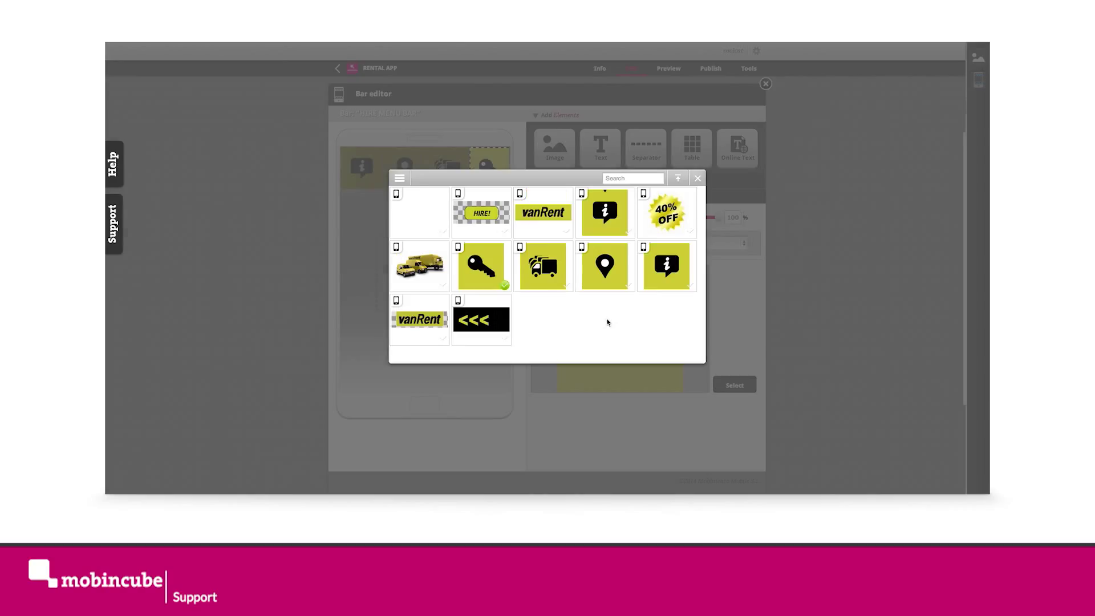
pyautogui.click(442, 233)
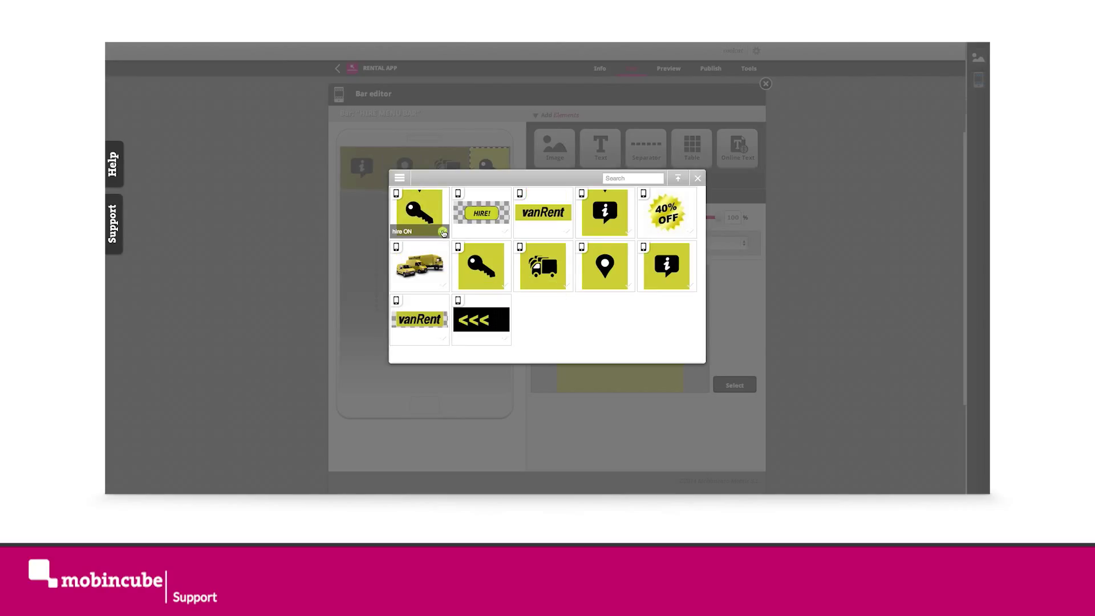
pyautogui.click(698, 182)
pyautogui.click(522, 223)
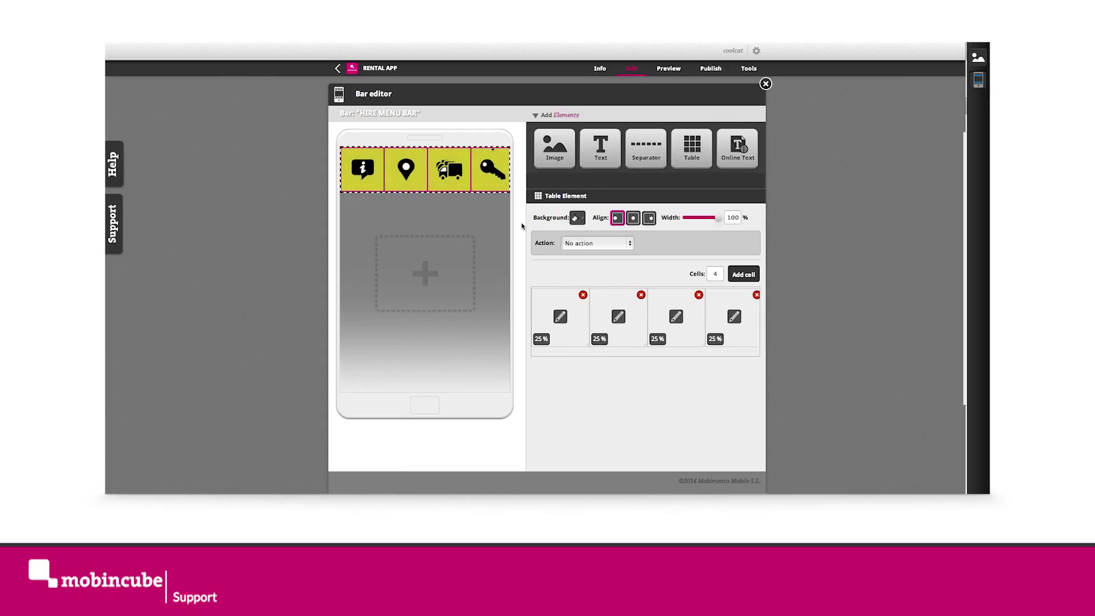
# Step: Drag HIRE MENU BAR to the bottom of the HIRE screen and close the editor and Bars panel
pyautogui.click(765, 84)
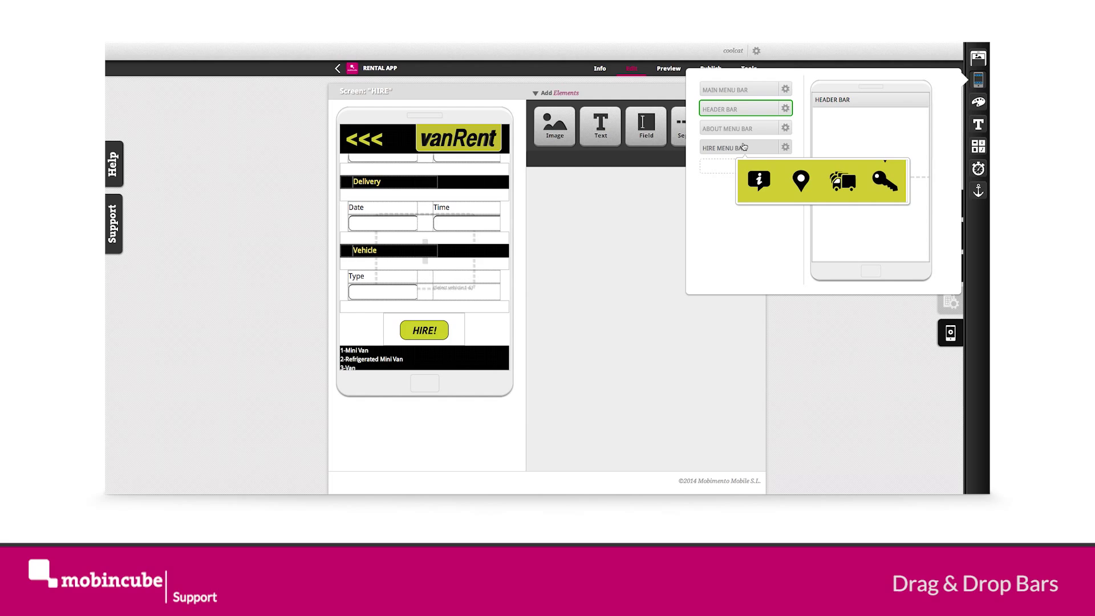
pyautogui.moveTo(743, 147)
pyautogui.mouseDown()
pyautogui.moveTo(888, 241)
pyautogui.moveTo(885, 255)
pyautogui.mouseUp()
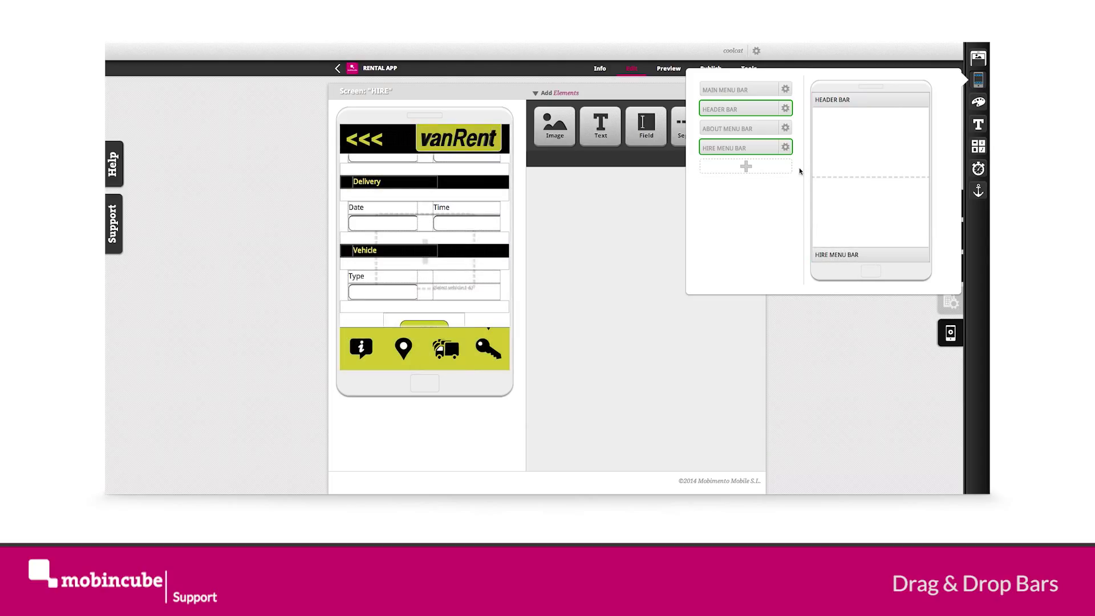
pyautogui.click(644, 223)
pyautogui.moveTo(466, 224)
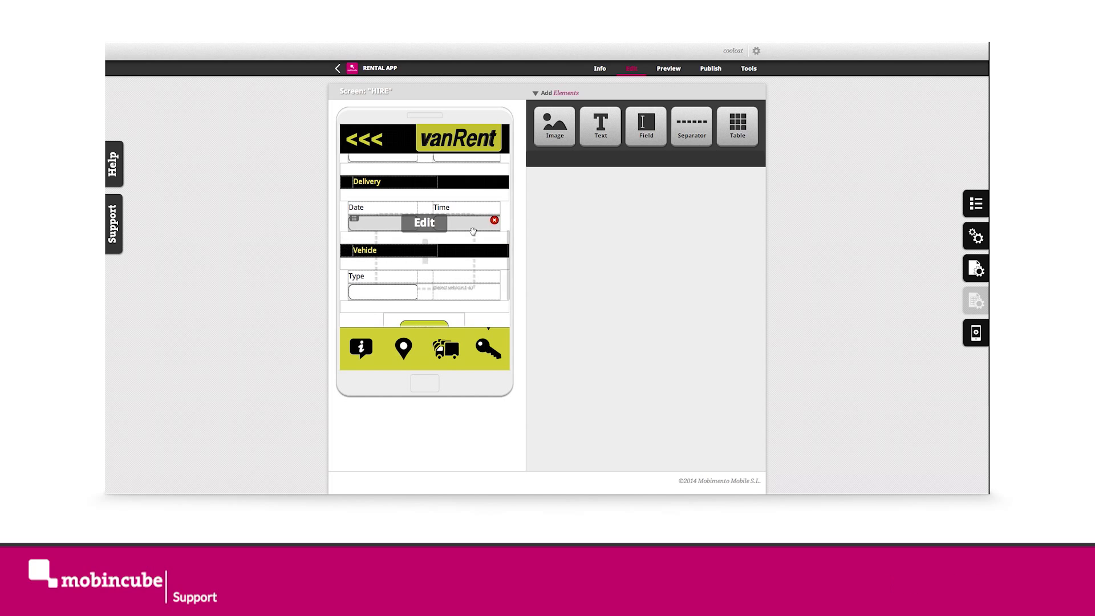
pyautogui.scroll(-2, 473, 231)
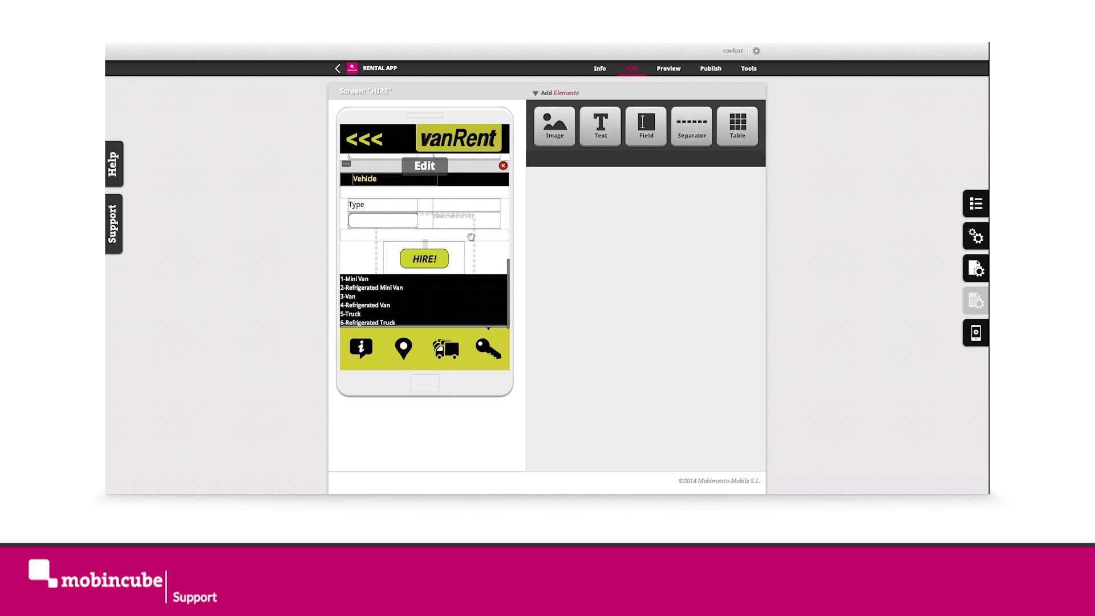
pyautogui.scroll(2, 471, 237)
pyautogui.scroll(2, 473, 227)
pyautogui.scroll(2, 476, 214)
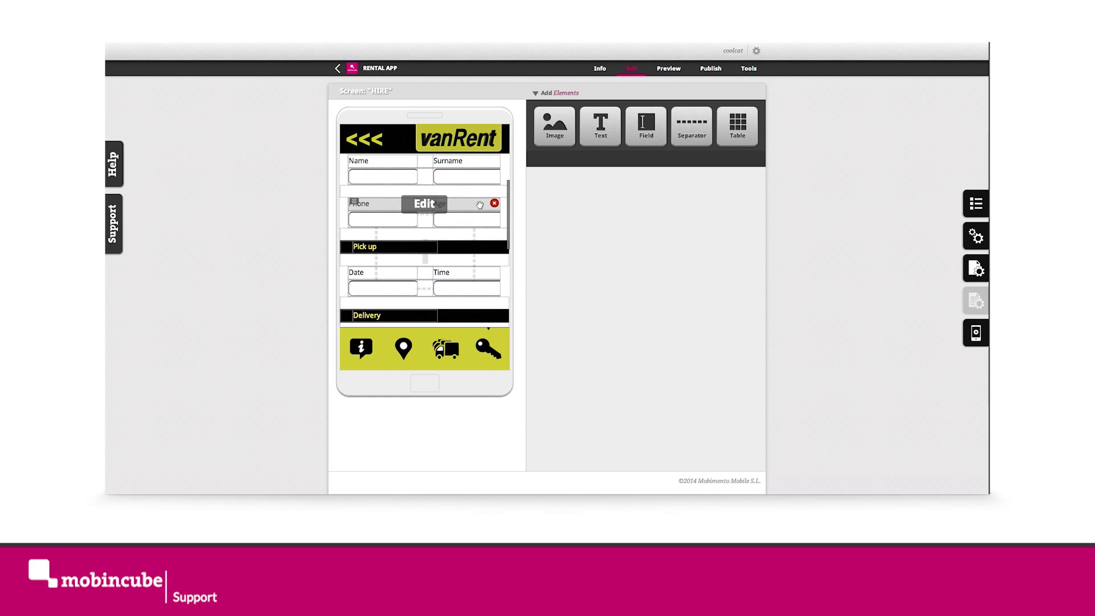